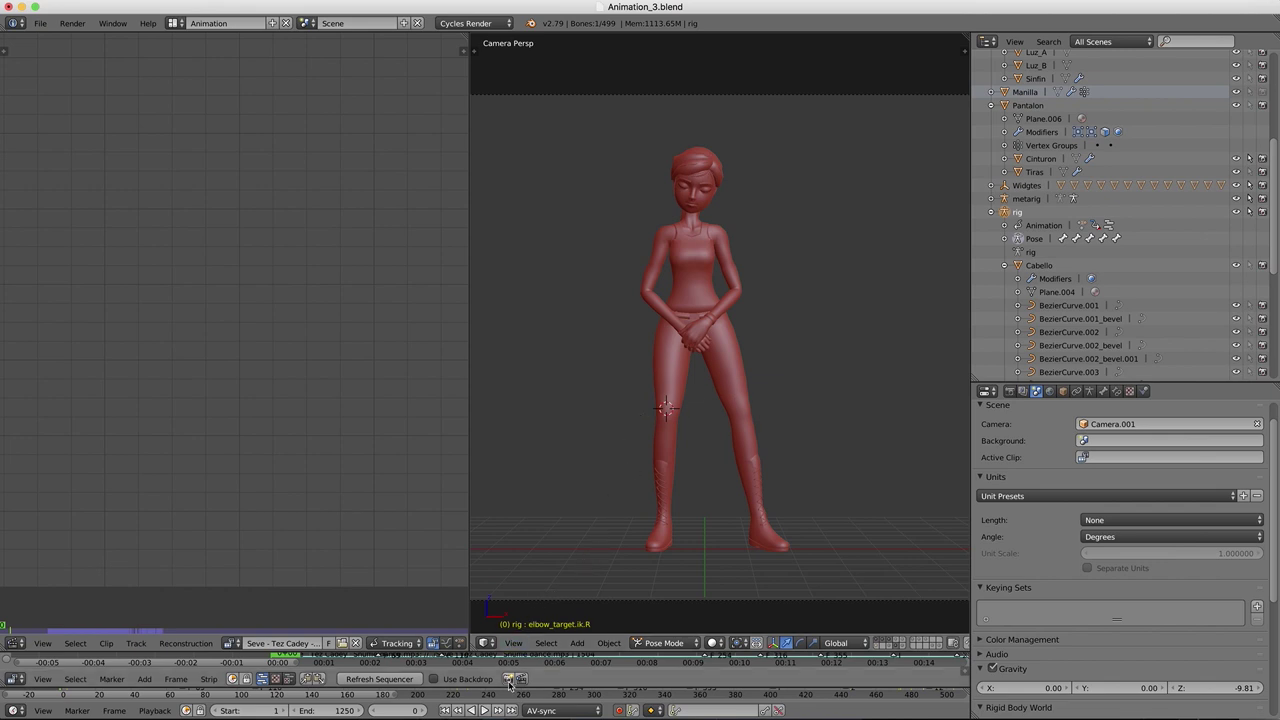
- Start playback so the character's dance animation runs beside the reference video
{"action": "left_click", "coordinate": [485, 710]}
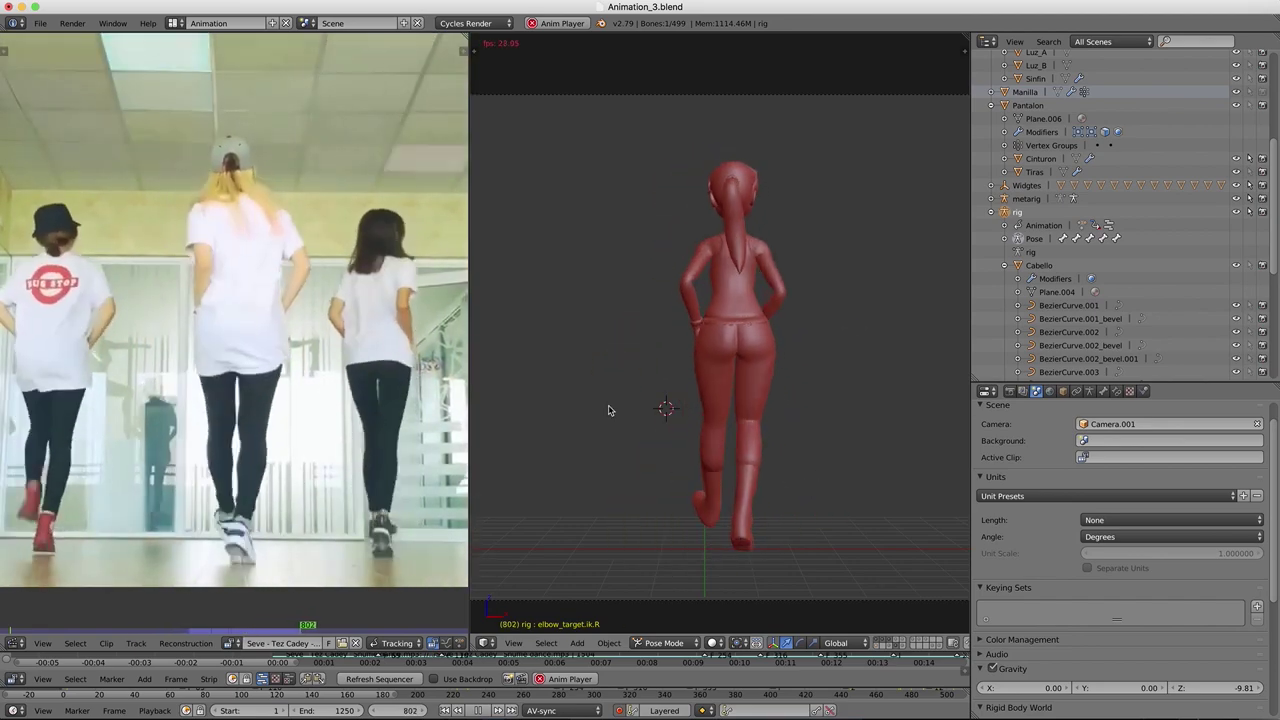
{"action": "left_click", "coordinate": [37, 24]}
{"action": "mouse_move", "coordinate": [74, 66]}
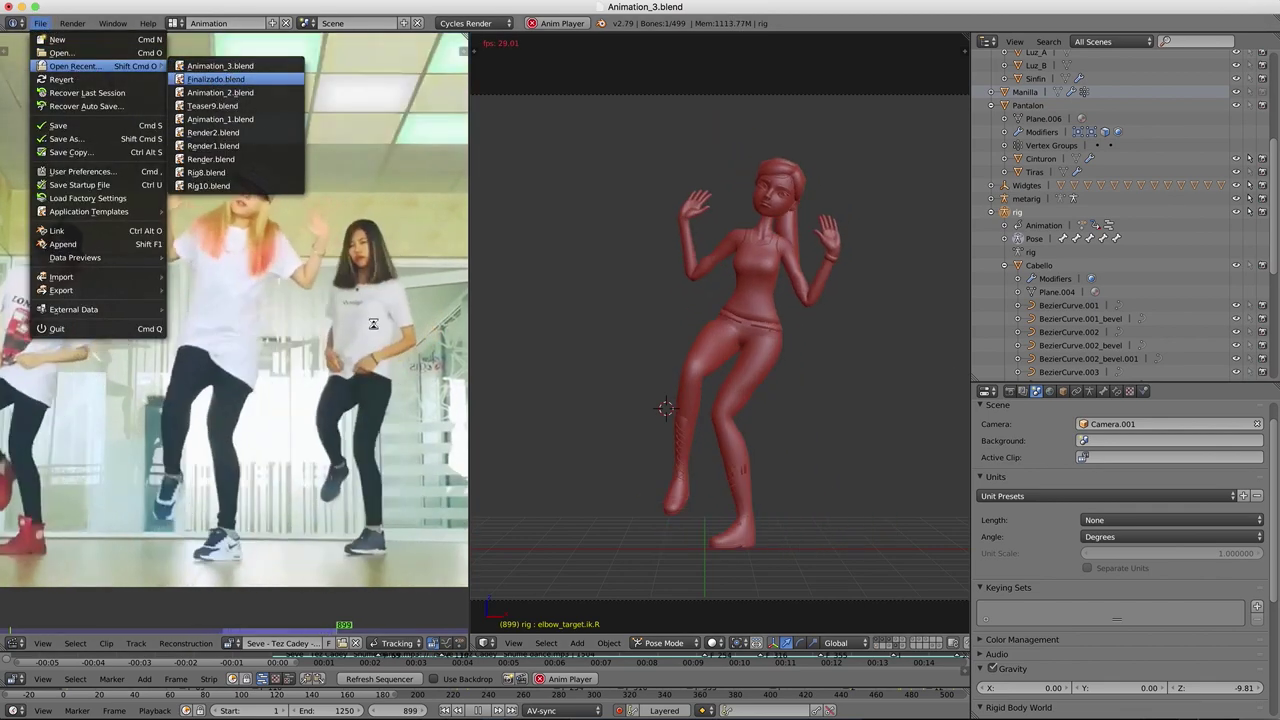
- Open Finalizado.blend and maximize the 3D view
{"action": "key", "text": "Return"}
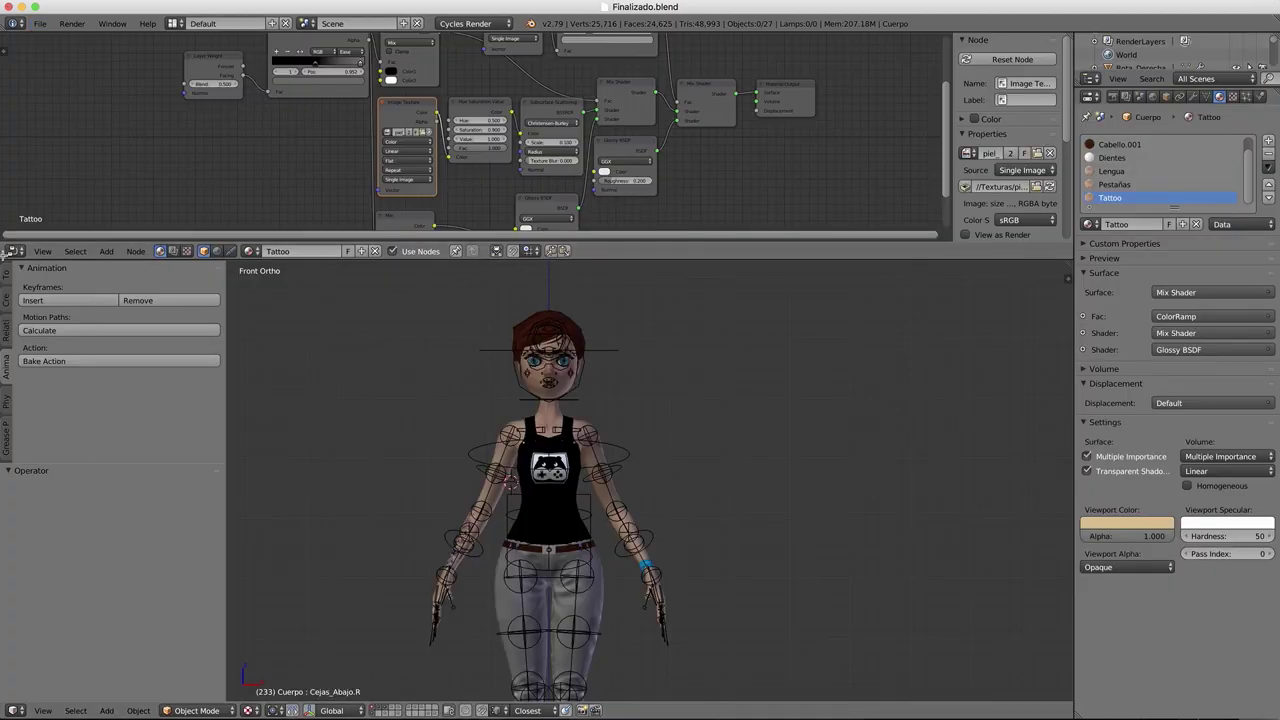
{"action": "key", "text": "ctrl+Up"}
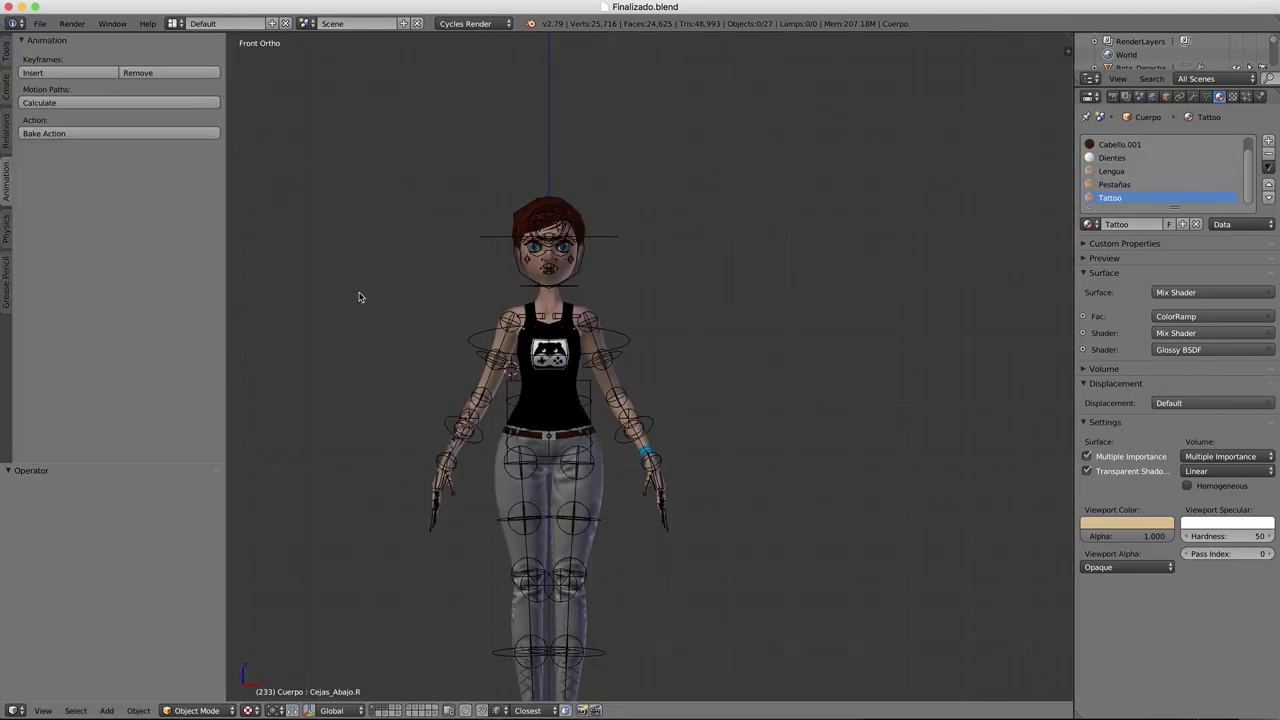
{"action": "scroll", "coordinate": [360, 297], "scroll_direction": "up", "scroll_amount": 2}
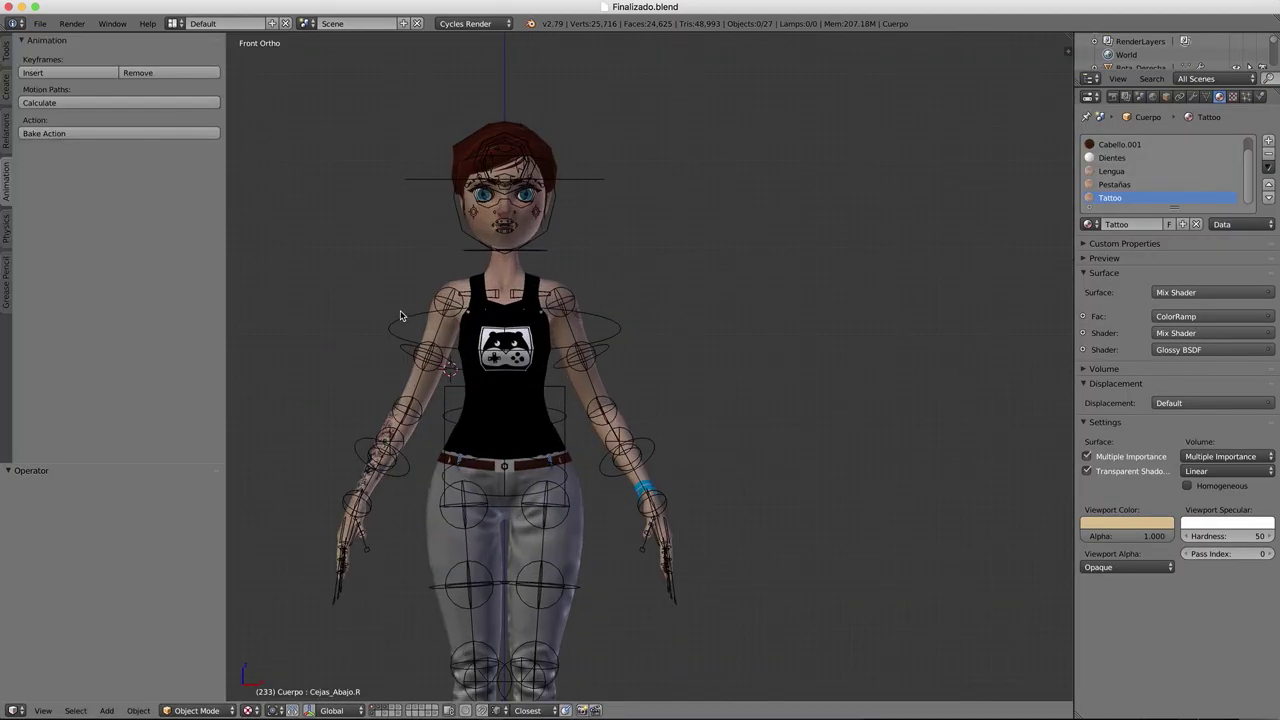
- Hide the character's rig, frame the character, and split the 3D view side by side
{"action": "left_click", "coordinate": [374, 711]}
{"action": "scroll", "coordinate": [380, 654], "scroll_direction": "down", "scroll_amount": 1}
{"action": "middle_click_drag", "start_coordinate": [380, 654], "coordinate": [506, 438], "text": "shift"}
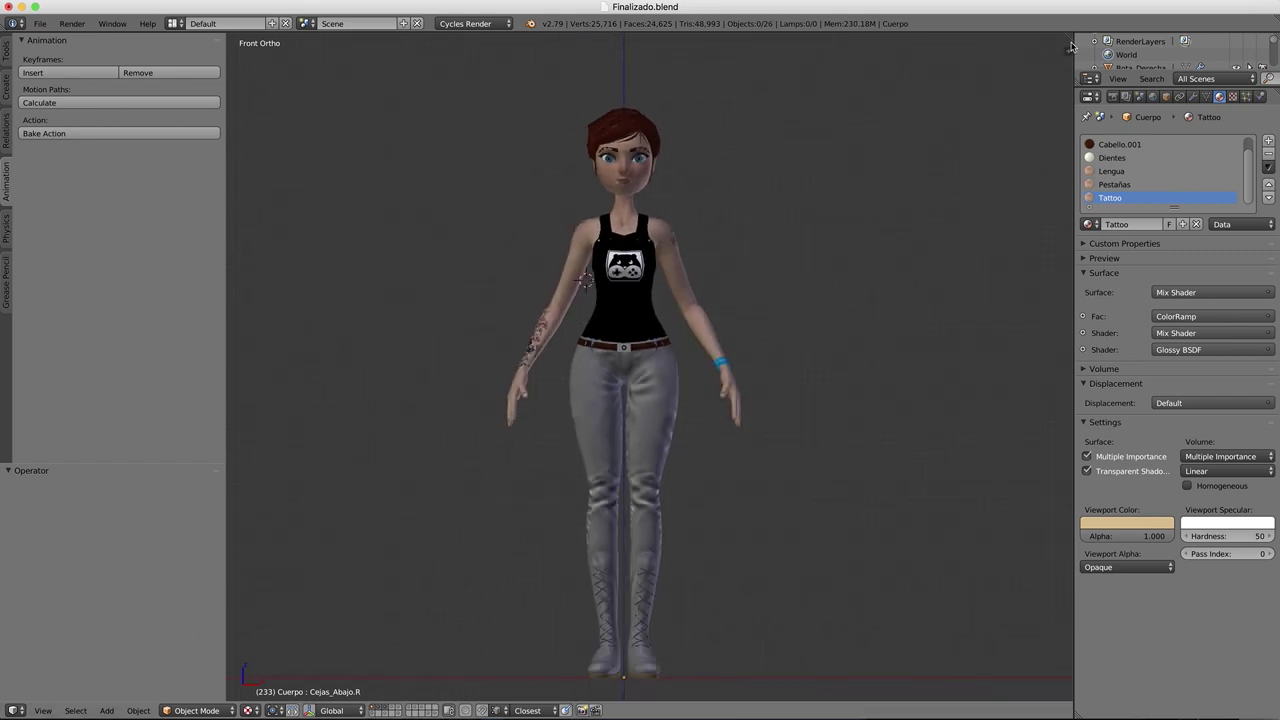
{"action": "left_click_drag", "start_coordinate": [1071, 46], "coordinate": [479, 87]}
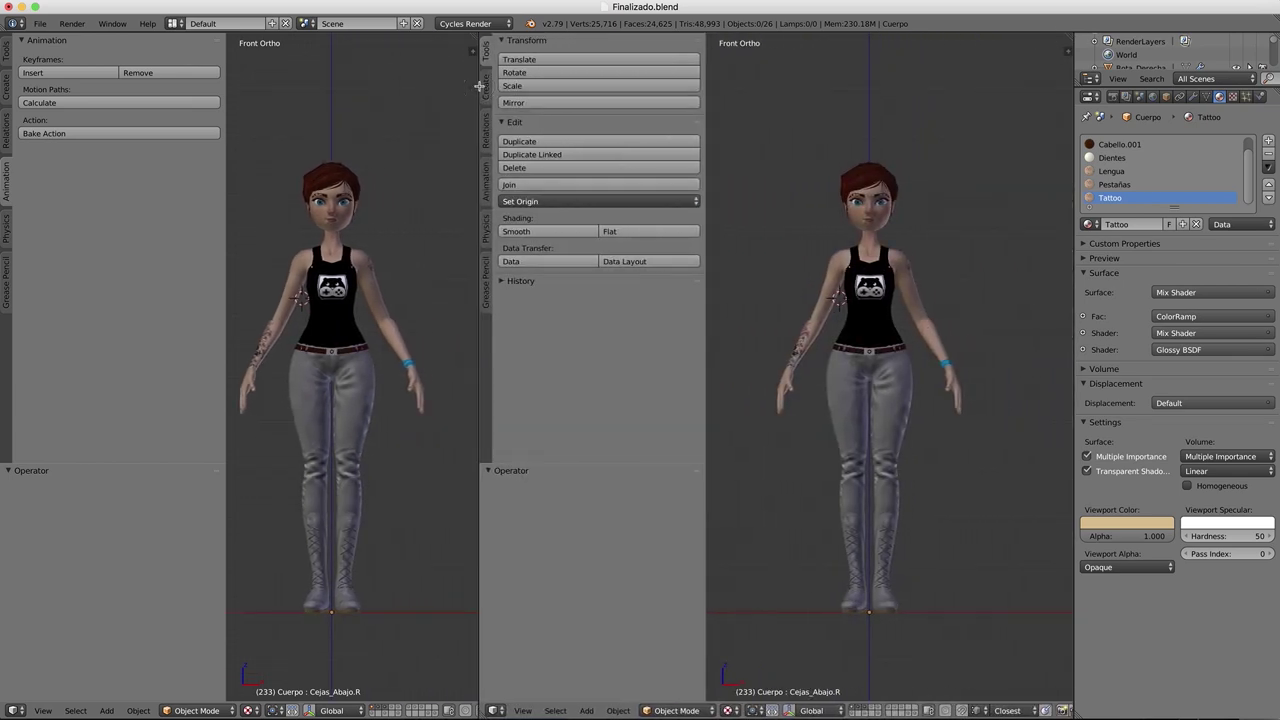
- Make the left area a Movie Clip Editor showing 'Seve - Tez Cadey -Shuffle dance.mp4' from Nuevo personaje, tool shelf hidden
{"action": "left_click", "coordinate": [14, 710]}
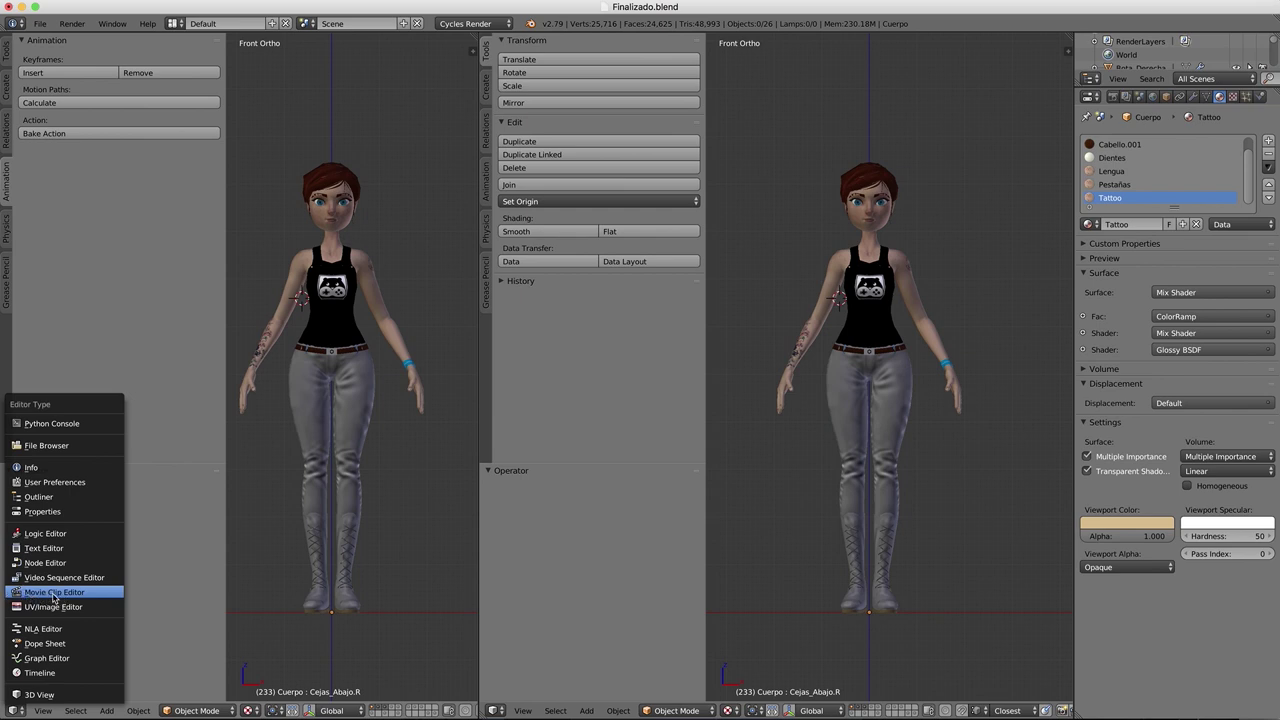
{"action": "left_click", "coordinate": [101, 593]}
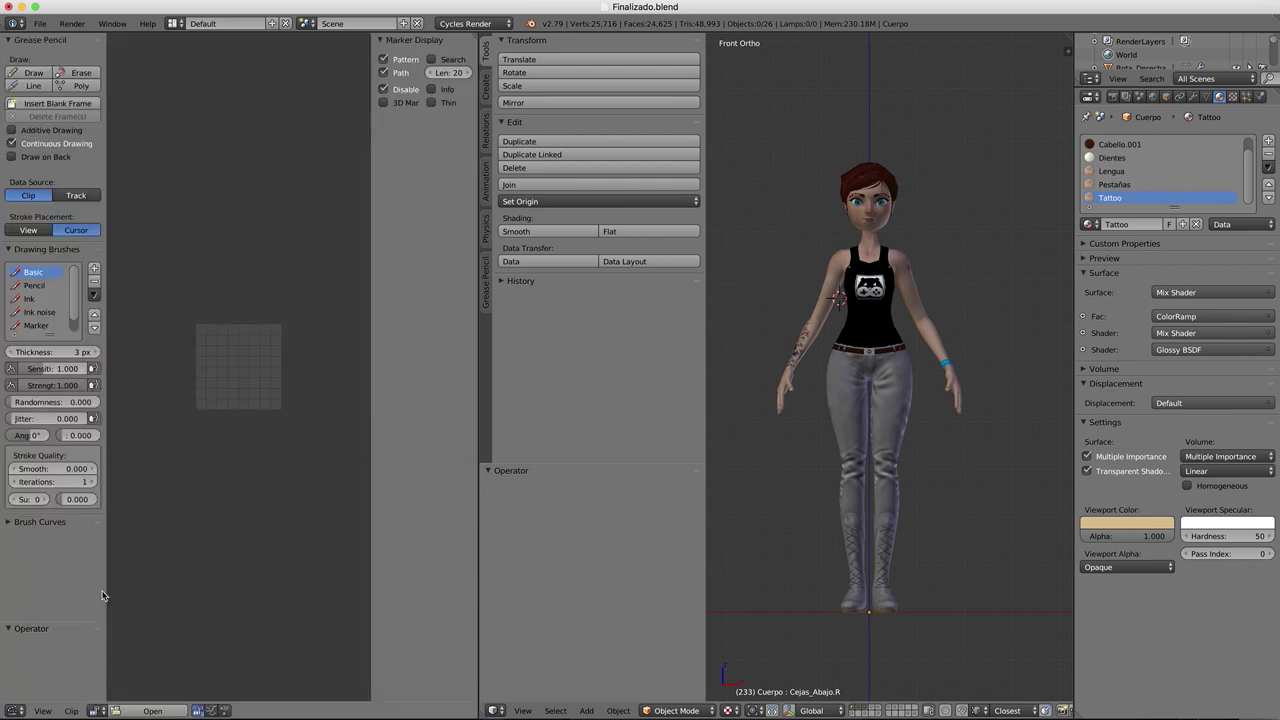
{"action": "left_click", "coordinate": [152, 711]}
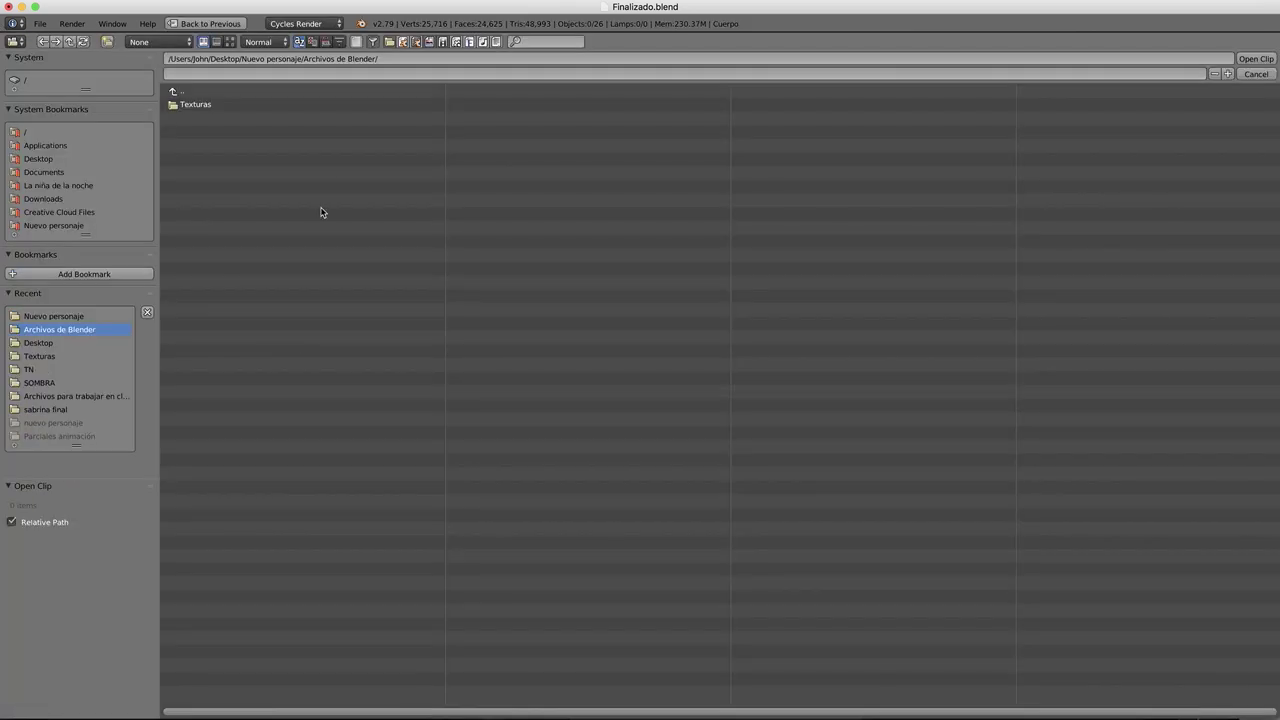
{"action": "left_click", "coordinate": [185, 92]}
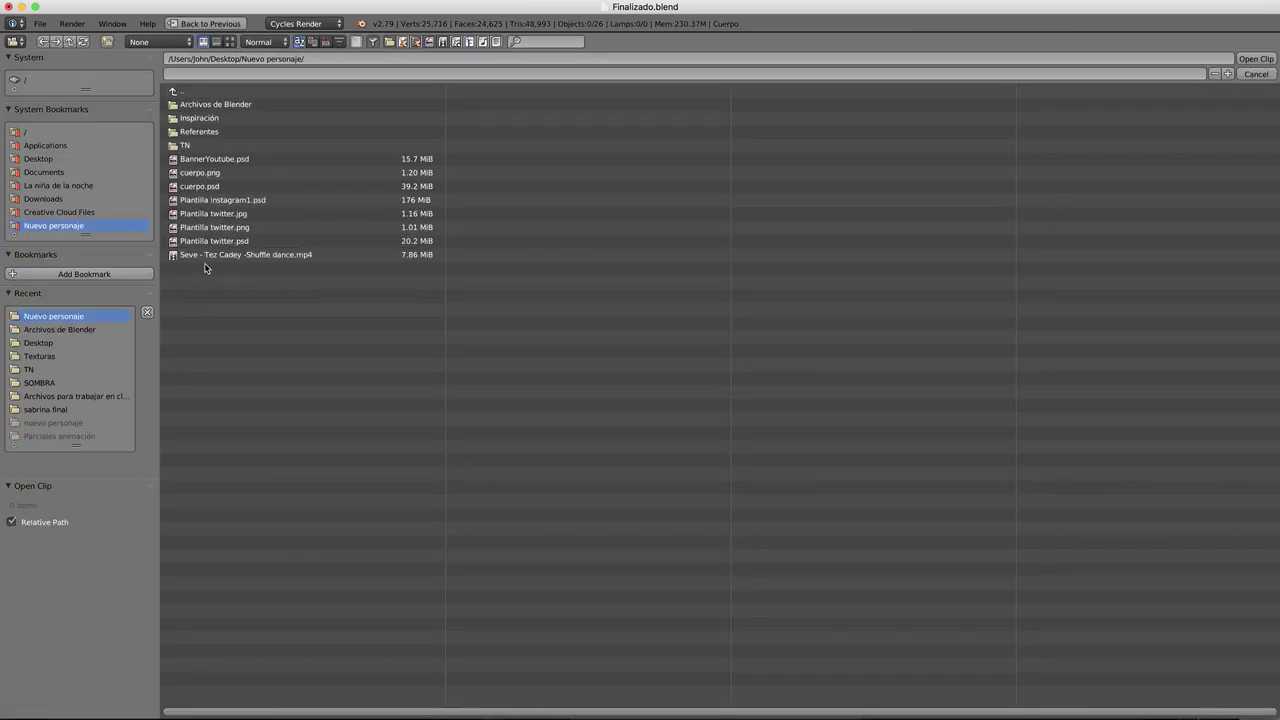
{"action": "double_click", "coordinate": [207, 255]}
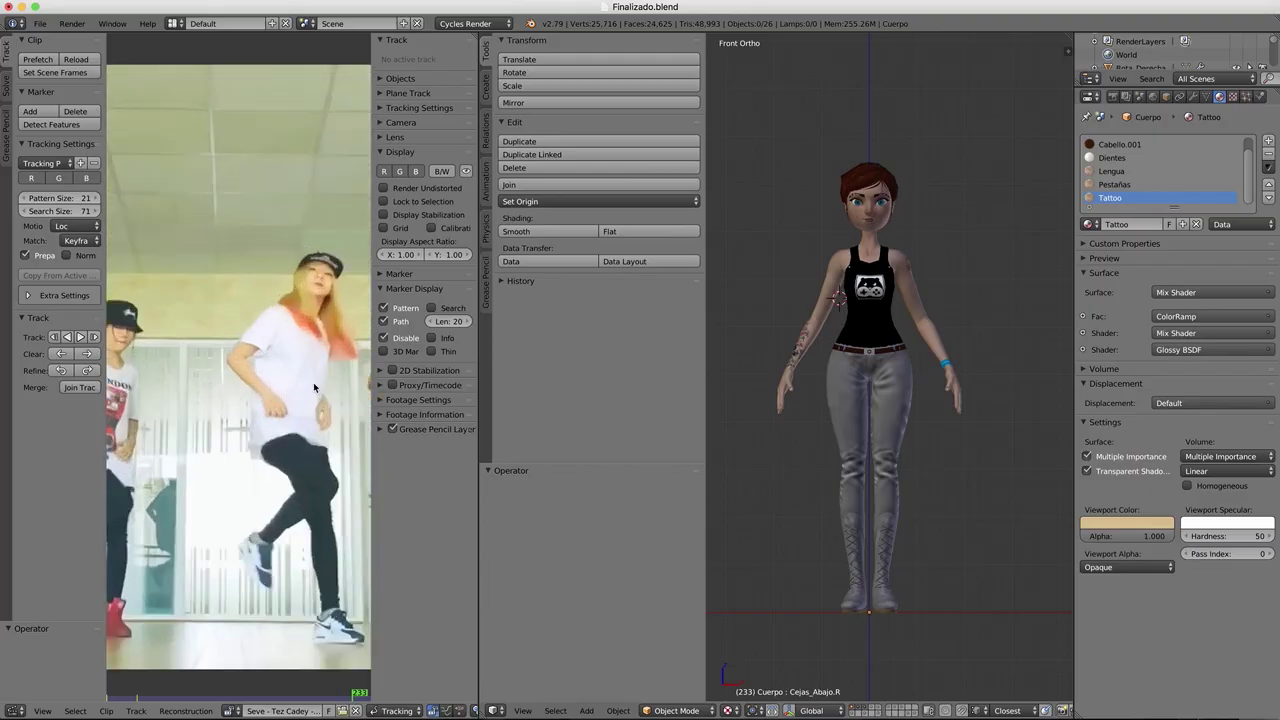
{"action": "key", "text": "t"}
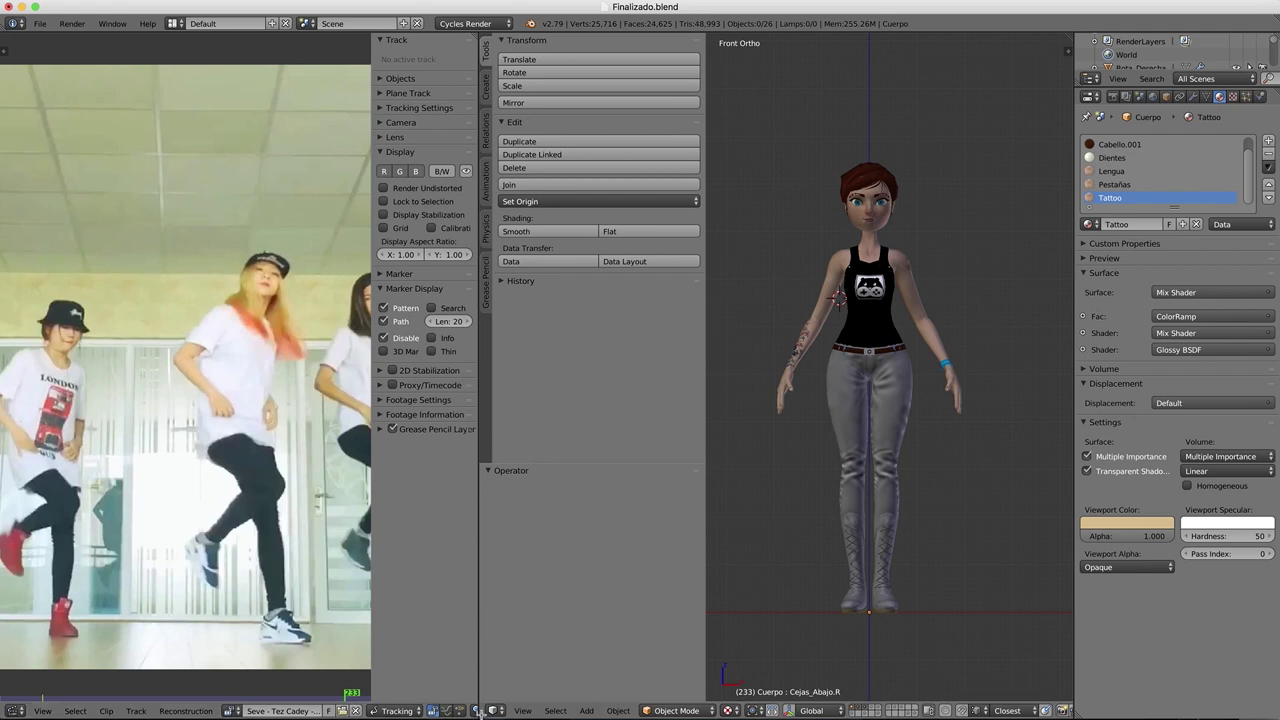
- Split a Timeline area below the 3D view and show the Render properties
{"action": "left_click_drag", "start_coordinate": [479, 711], "coordinate": [480, 656]}
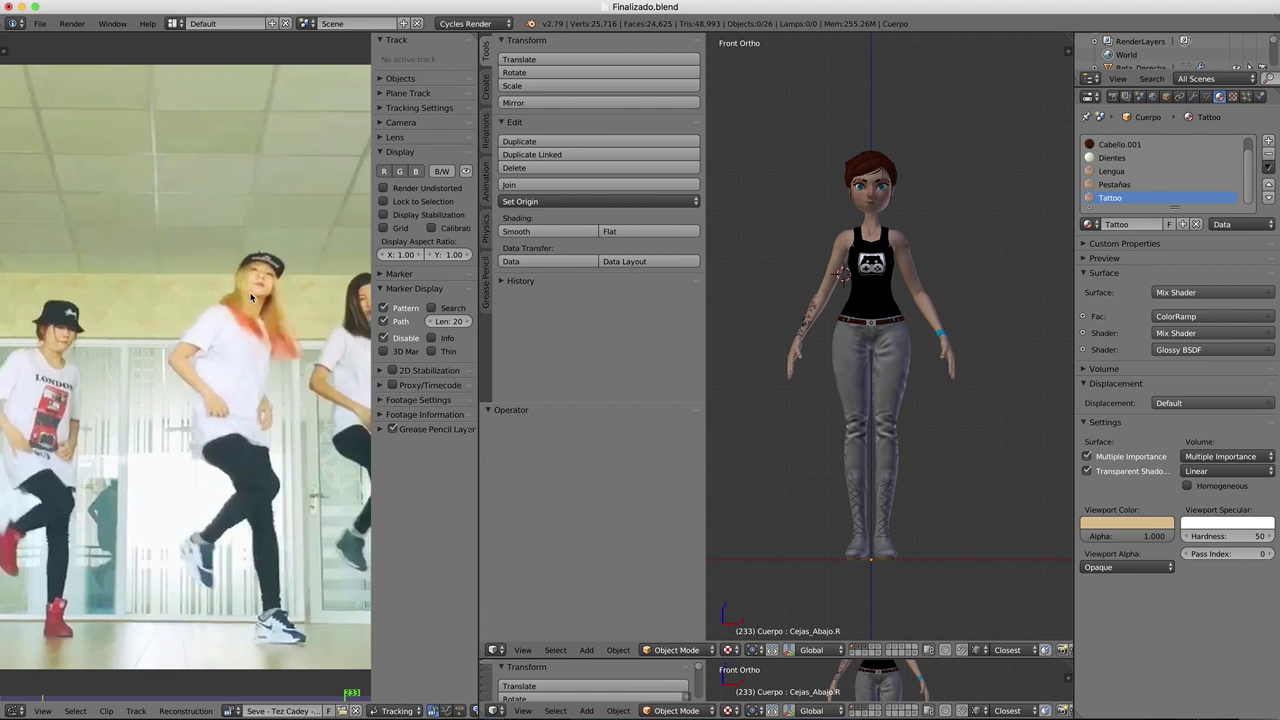
{"action": "left_click", "coordinate": [493, 711]}
{"action": "left_click", "coordinate": [520, 673]}
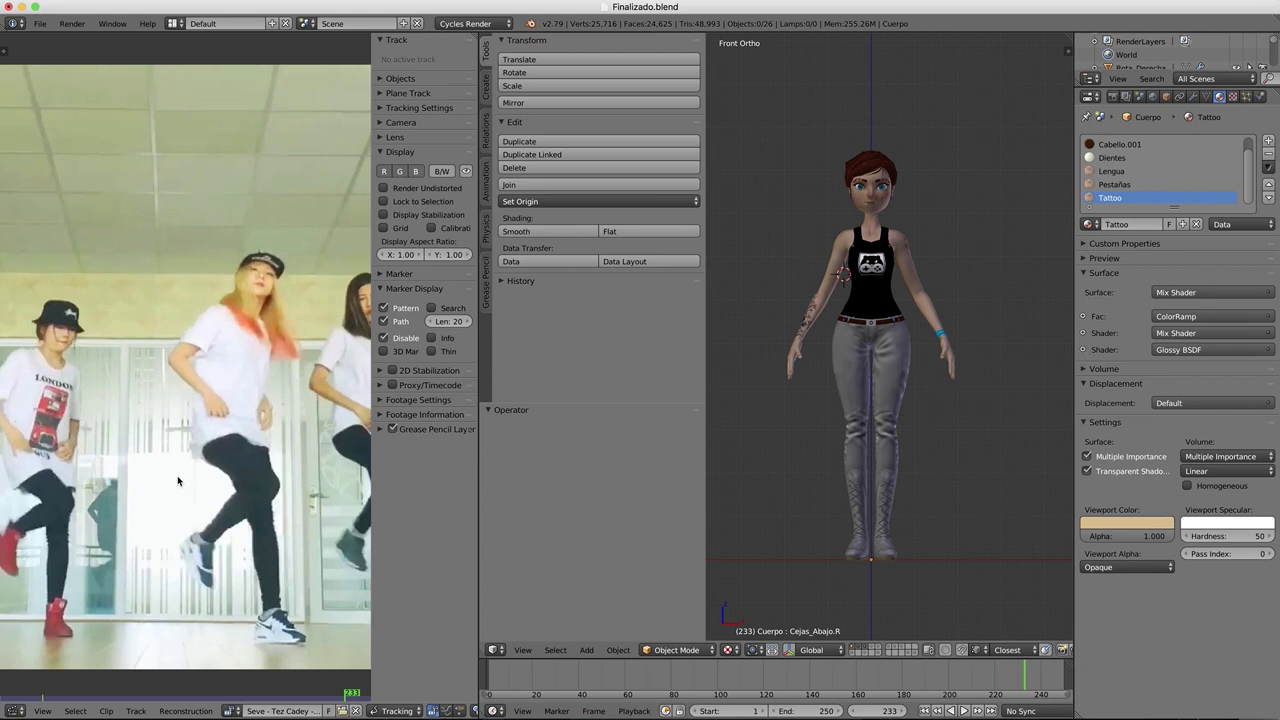
{"action": "left_click", "coordinate": [1112, 97]}
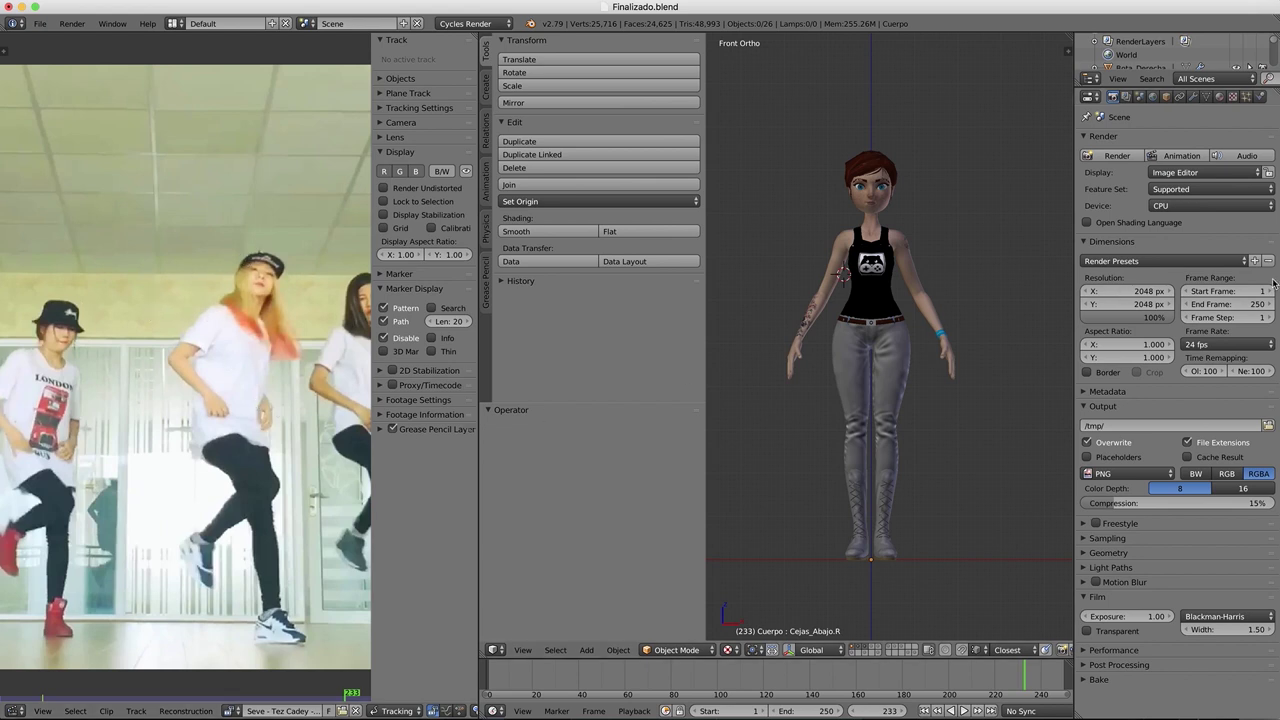
- Change the scene Frame Rate from 24 to 30 fps and recheck it
{"action": "left_click", "coordinate": [1234, 344]}
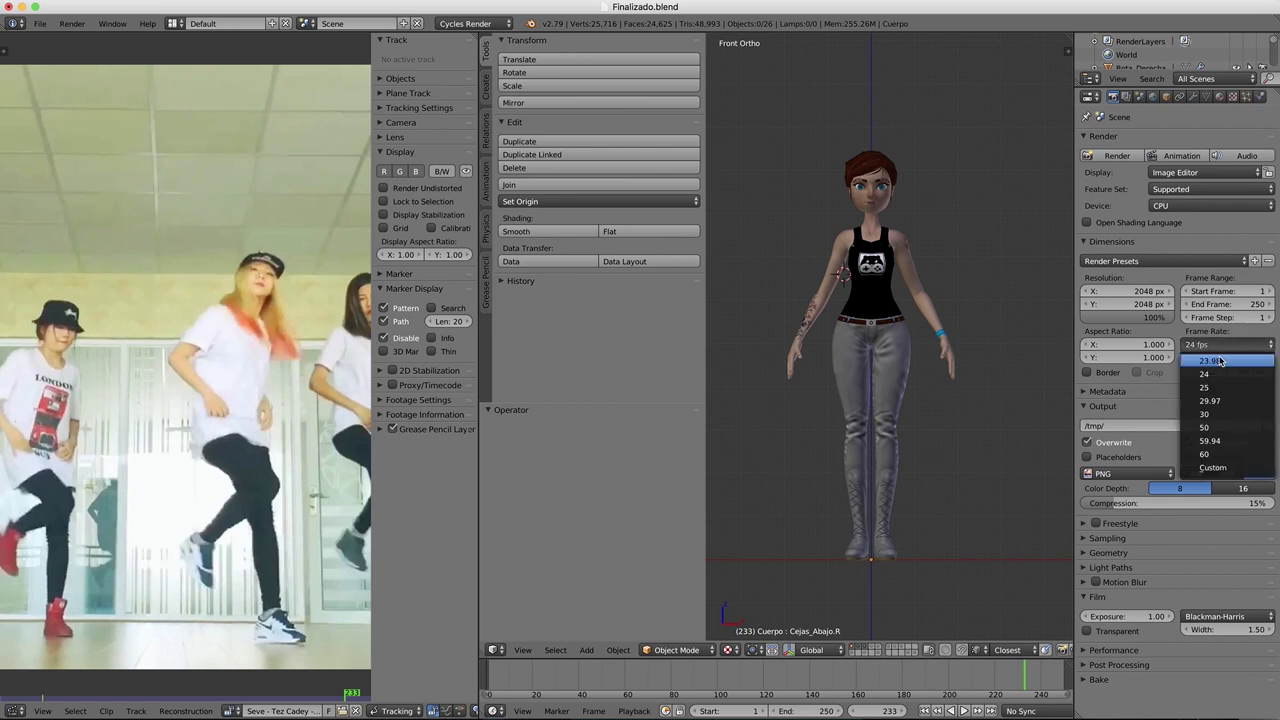
{"action": "left_click", "coordinate": [1210, 414]}
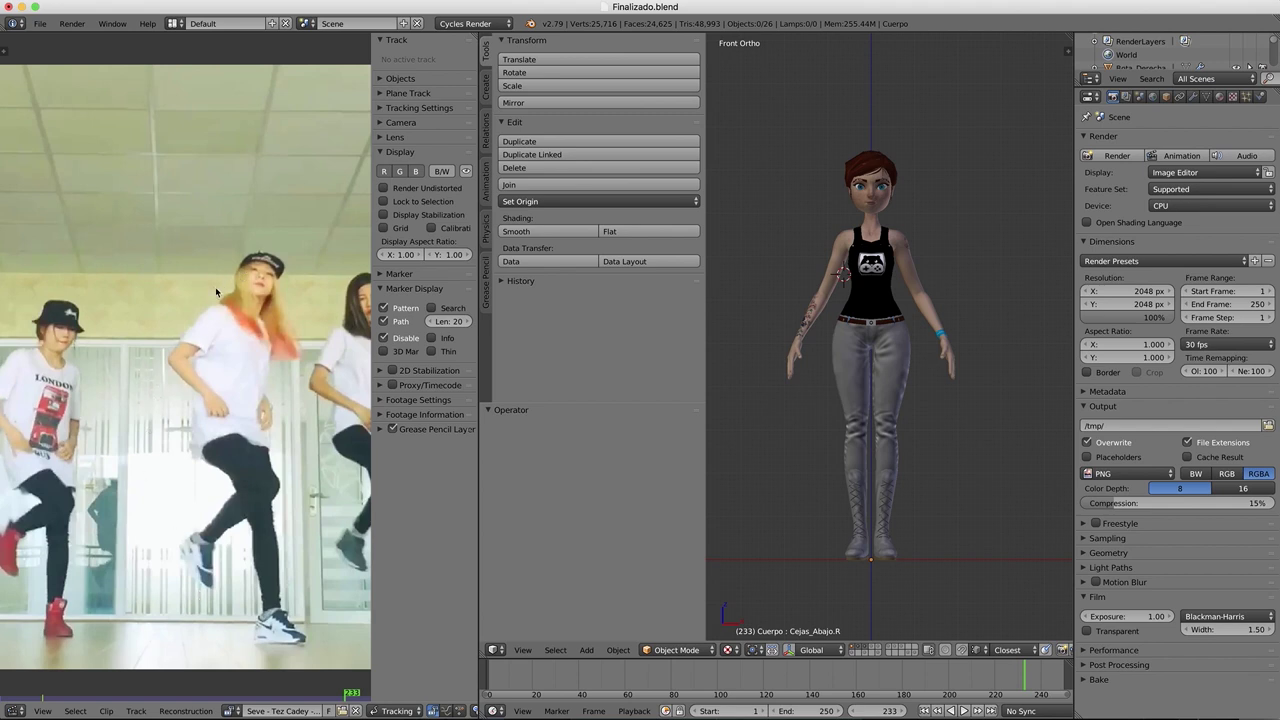
{"action": "left_click", "coordinate": [1232, 344]}
- Preview playback from the start, rewind to frame 0, and expand the clip's Footage Settings
{"action": "left_click", "coordinate": [491, 673]}
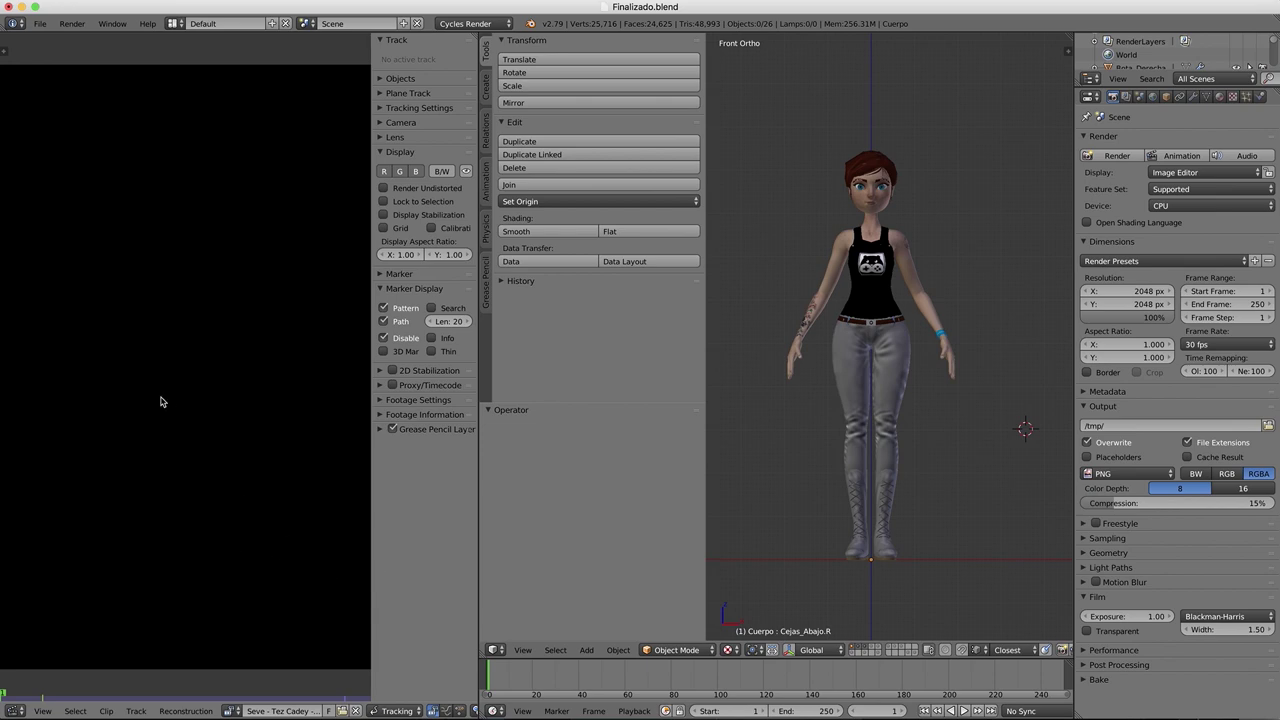
{"action": "left_click", "coordinate": [963, 711]}
{"action": "left_click", "coordinate": [963, 711]}
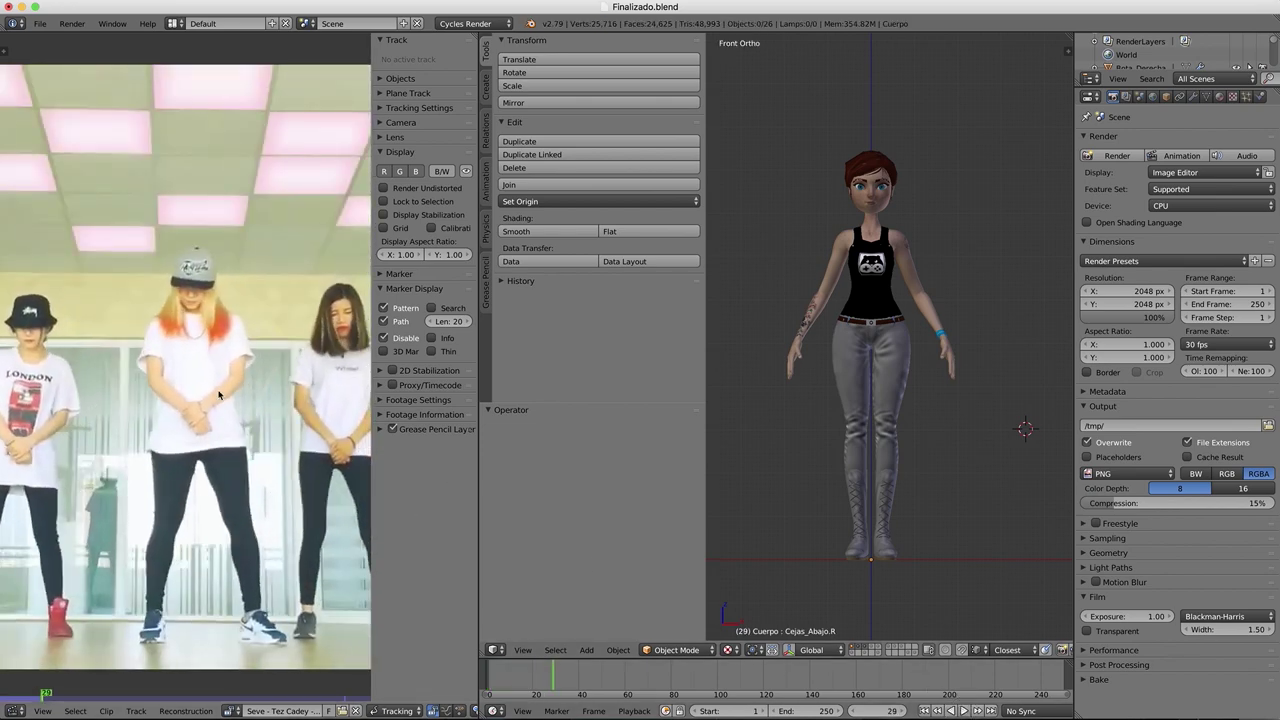
{"action": "left_click", "coordinate": [489, 676]}
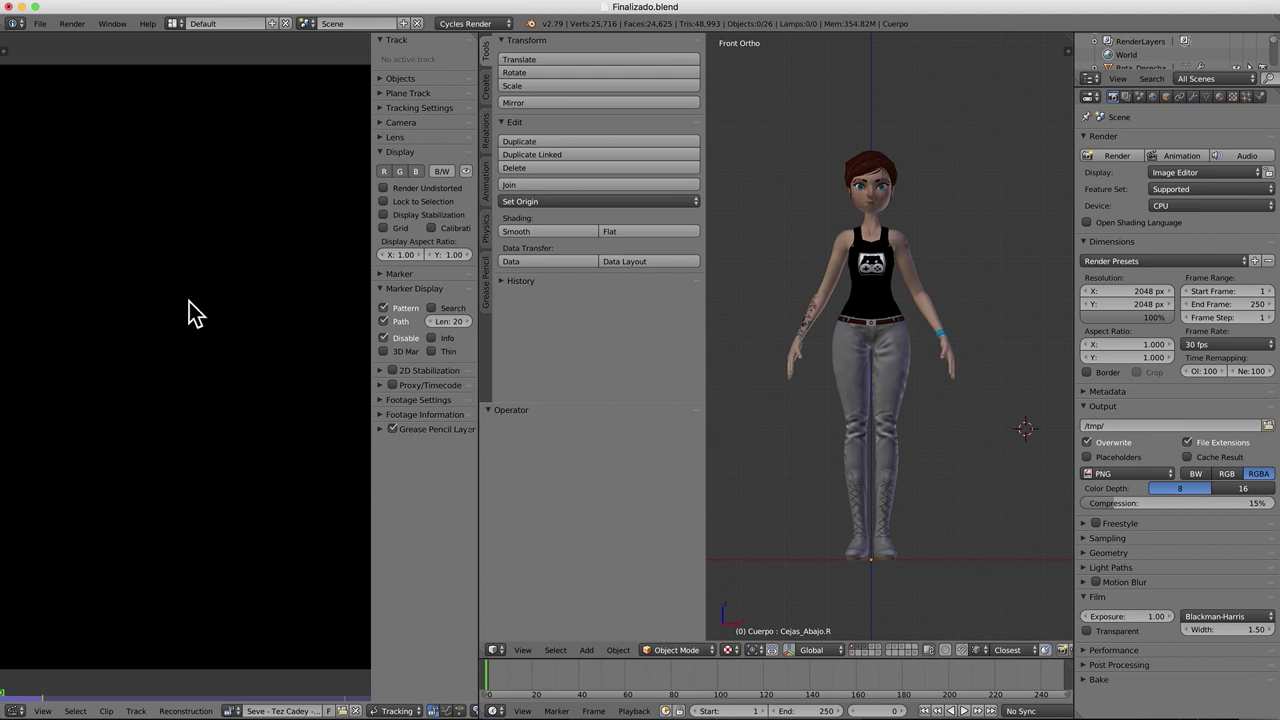
{"action": "left_click", "coordinate": [380, 401]}
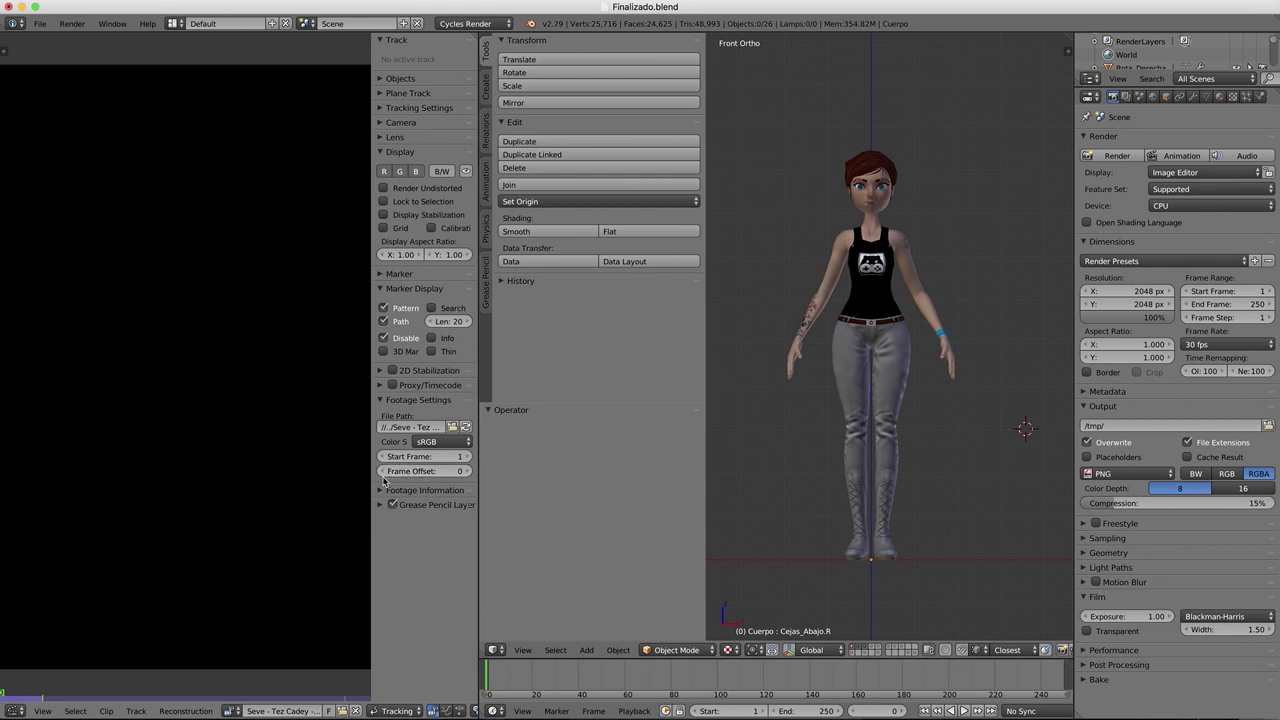
- Set the reference clip's Frame Offset to 168 so the dance aligns with the timeline start
{"action": "left_click", "coordinate": [436, 479]}
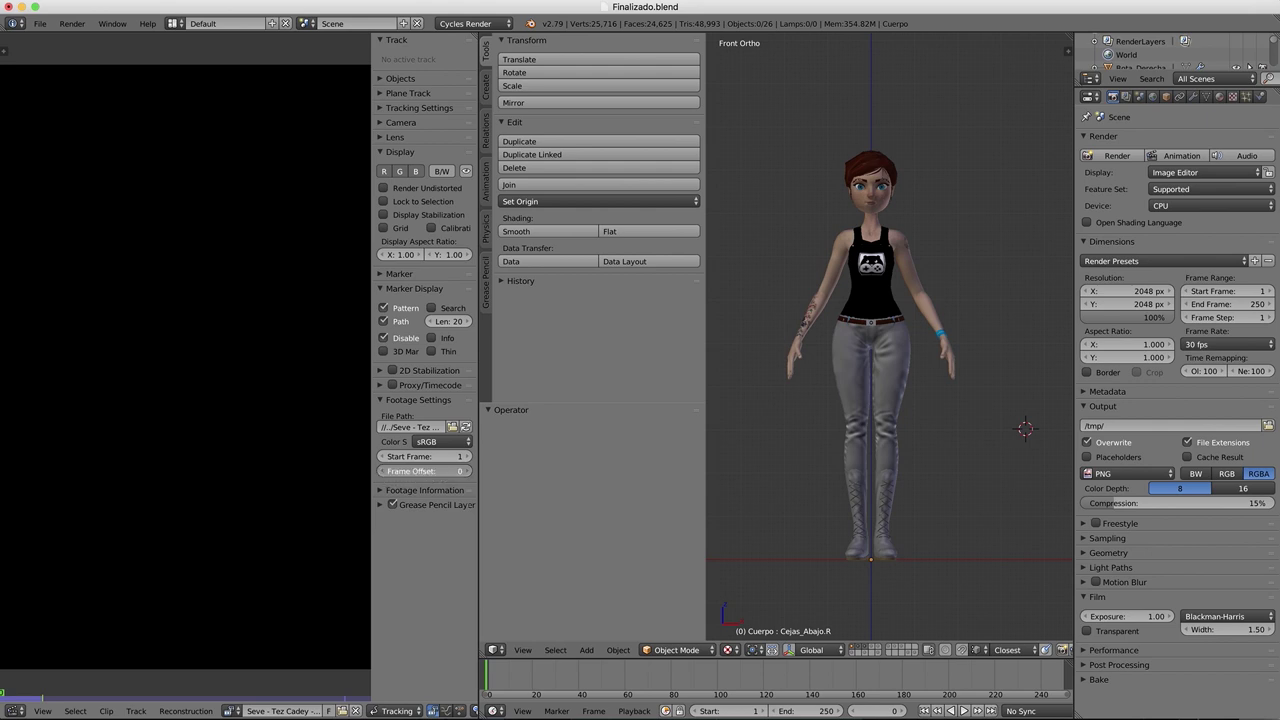
{"action": "mouse_move", "coordinate": [430, 471]}
{"action": "left_mouse_down"}
{"action": "mouse_move", "coordinate": [376, 471]}
{"action": "mouse_move", "coordinate": [514, 471]}
{"action": "left_mouse_up"}
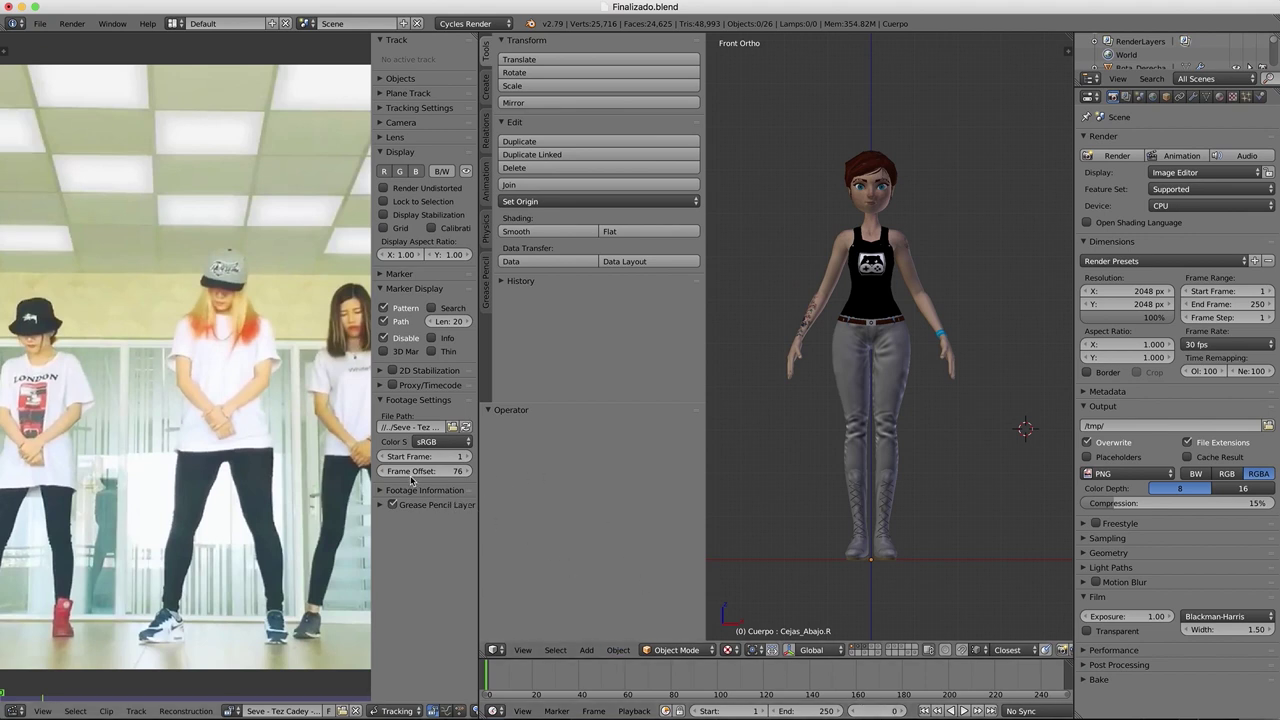
{"action": "left_click_drag", "start_coordinate": [425, 471], "coordinate": [425, 471]}
{"action": "type", "text": "168"}
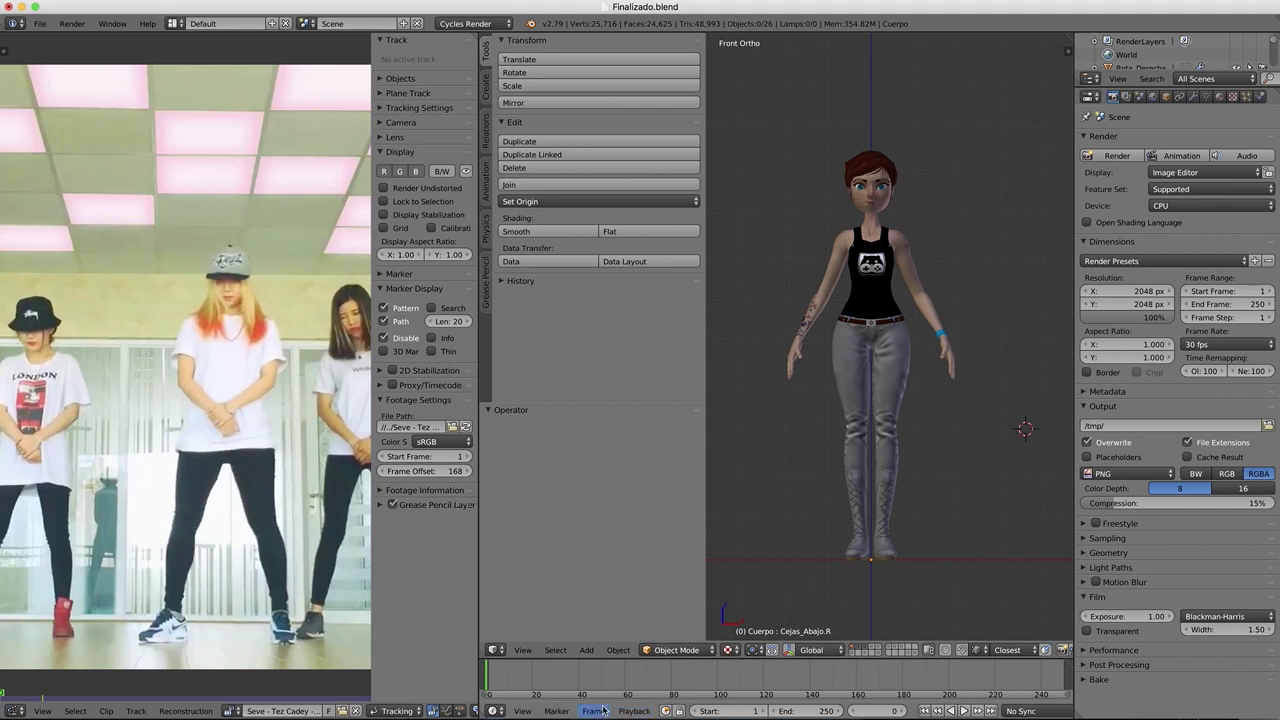
{"action": "left_click", "coordinate": [640, 713]}
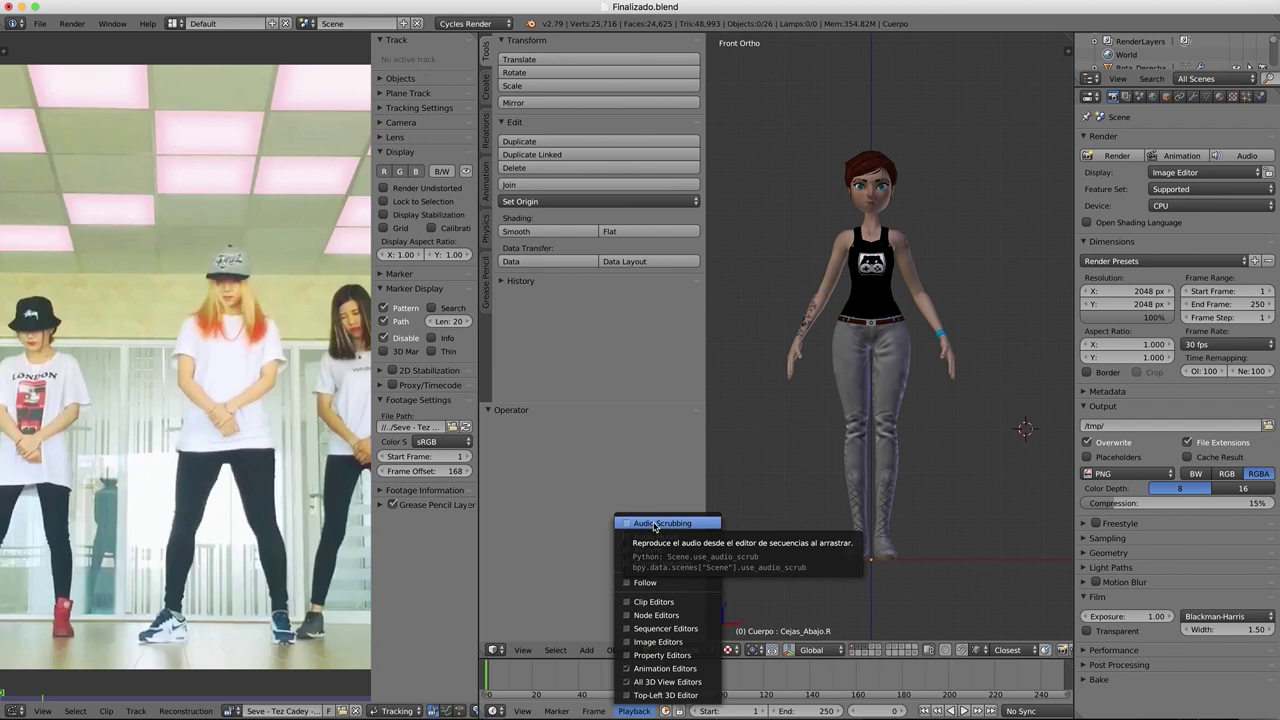
{"action": "left_click", "coordinate": [655, 523]}
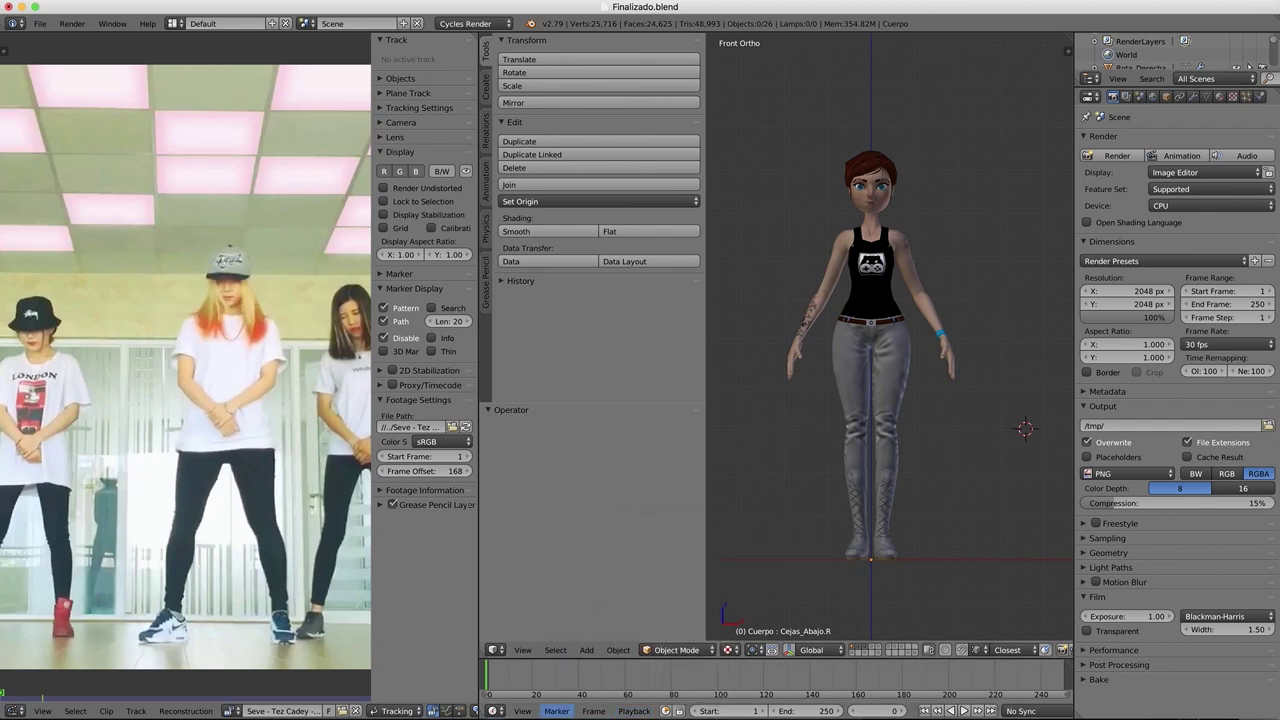
{"action": "left_click", "coordinate": [559, 677]}
{"action": "left_click_drag", "start_coordinate": [559, 677], "coordinate": [486, 694]}
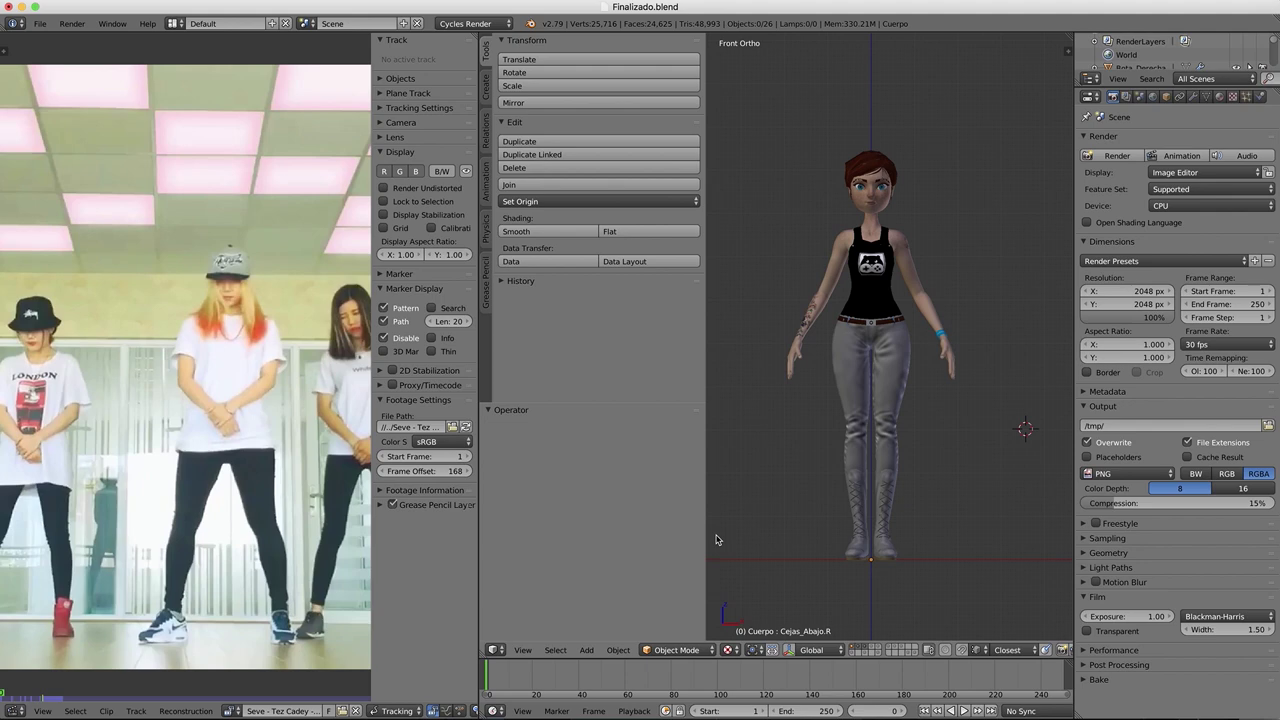
{"action": "key", "text": "alt+a"}
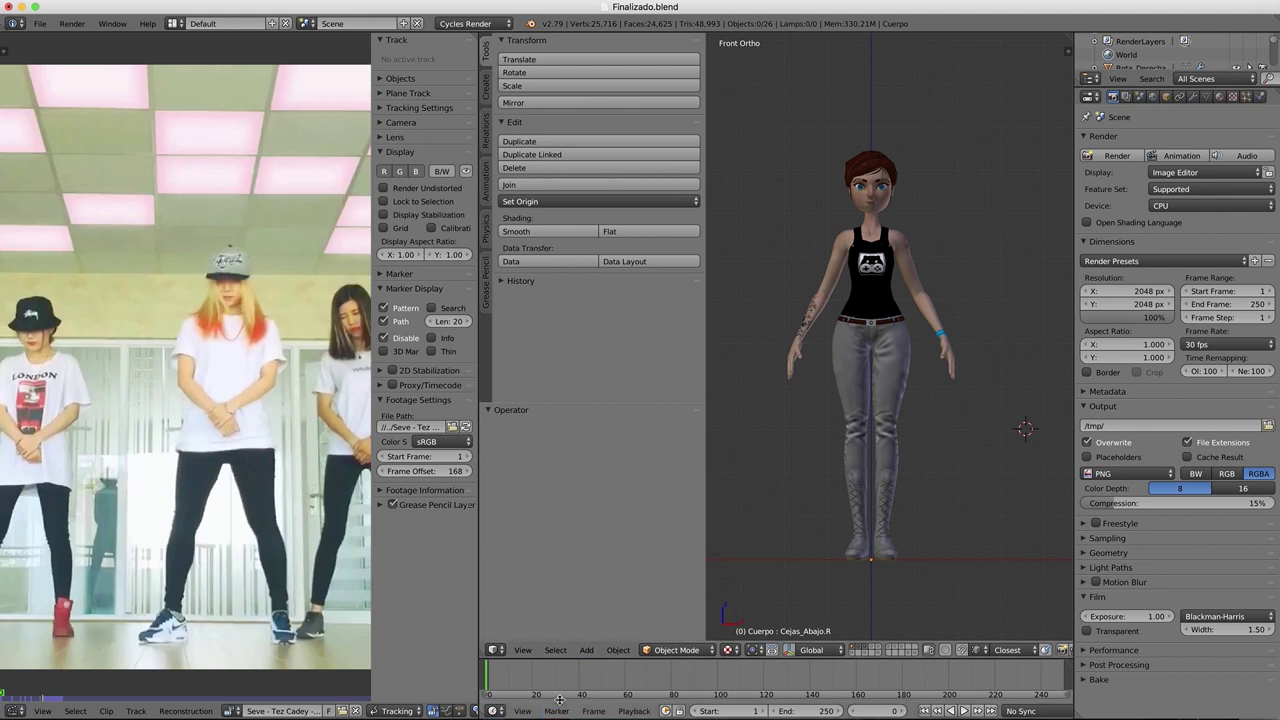
{"action": "left_click_drag", "start_coordinate": [583, 685], "coordinate": [499, 686]}
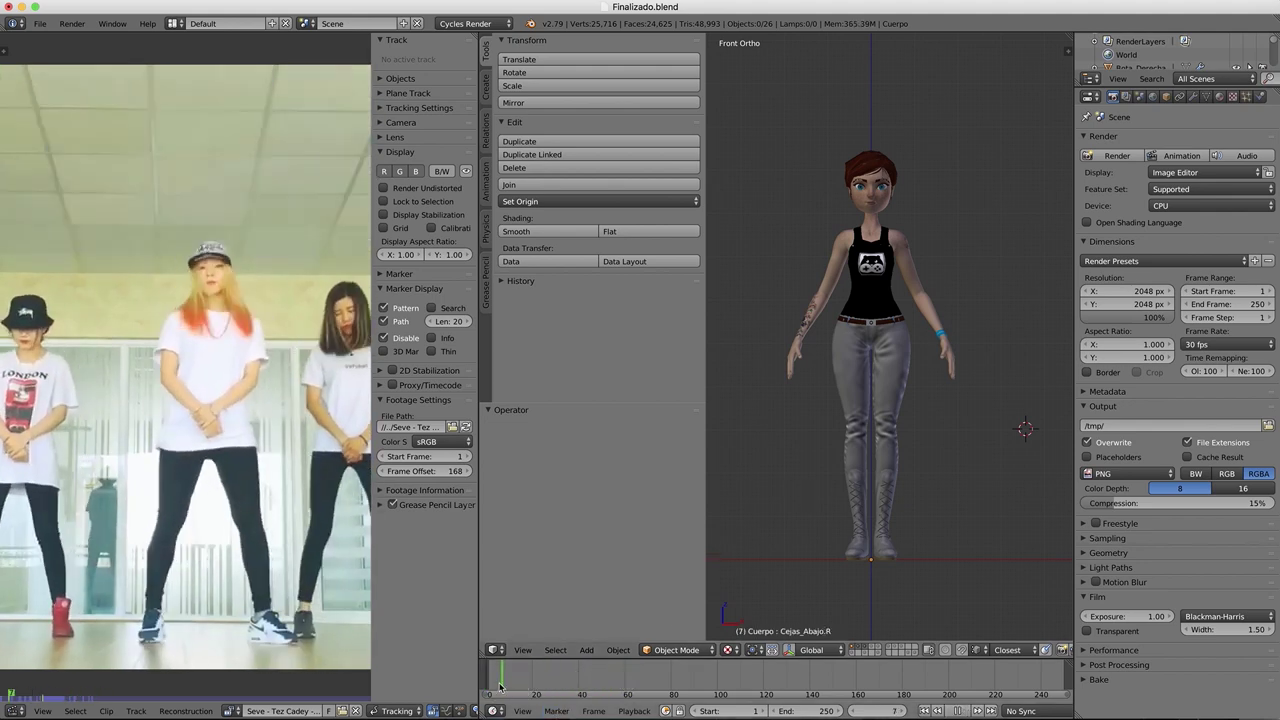